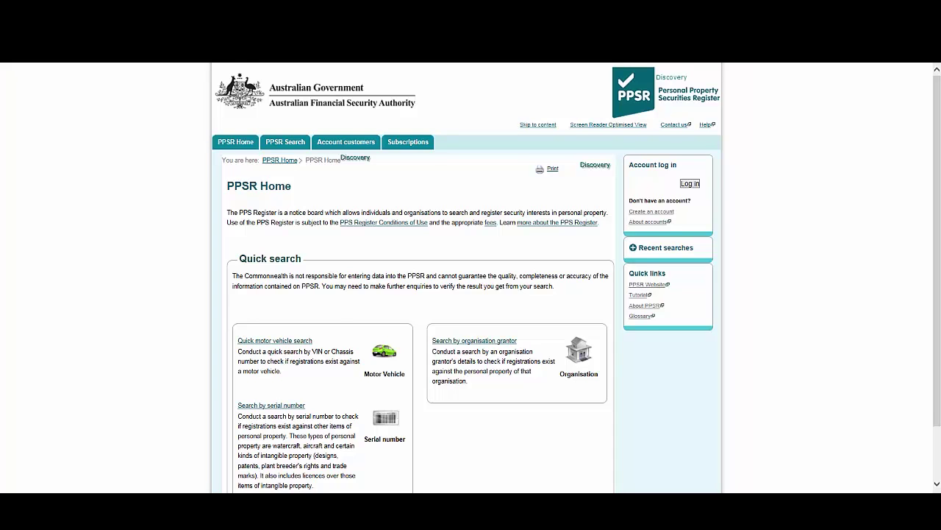
Step: Log in with the account username and password, accepting the conditions-of-use declaration
{"action": "left_click", "coordinate": [690, 188]}
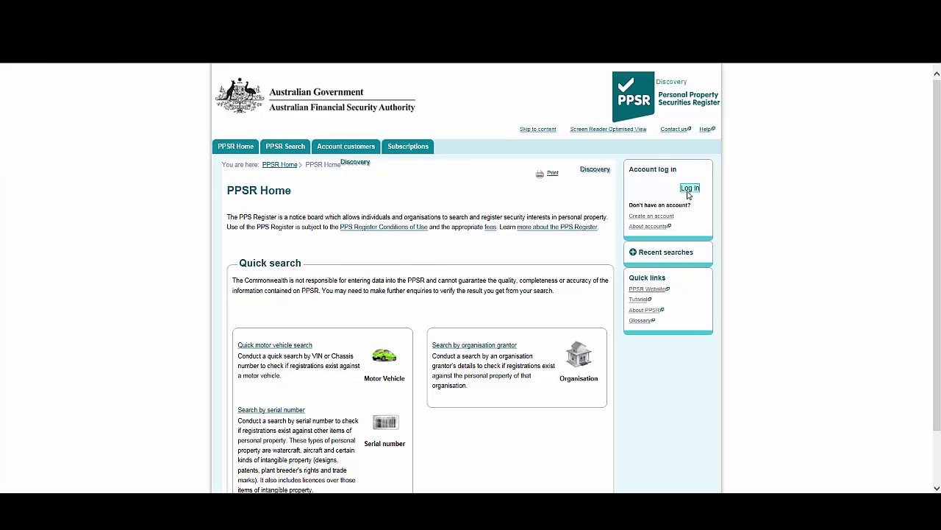
{"action": "left_click", "coordinate": [275, 220]}
{"action": "type", "text": "s"}
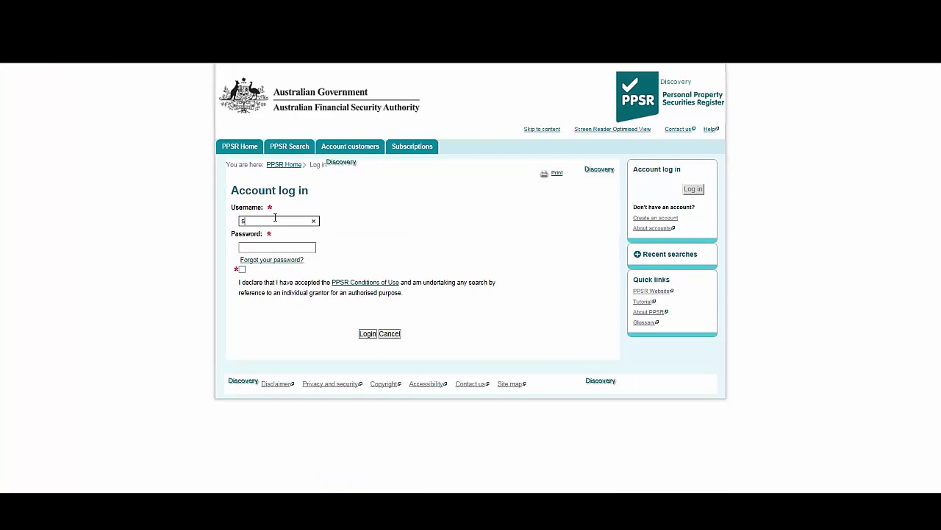
{"action": "type", "text": "ur873"}
{"action": "key", "text": "Tab"}
{"action": "type", "text": "••••••••"}
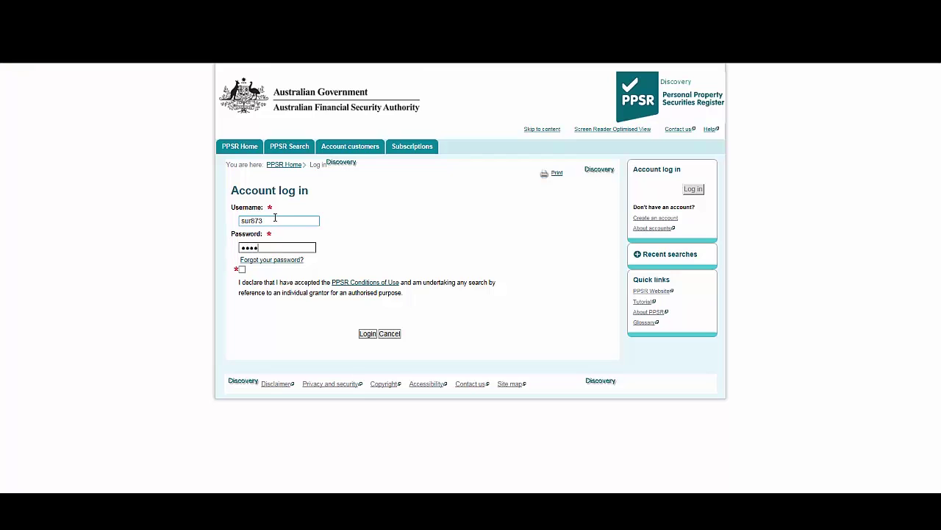
{"action": "key", "text": "Tab"}
{"action": "key", "text": "space"}
{"action": "left_click", "coordinate": [372, 334]}
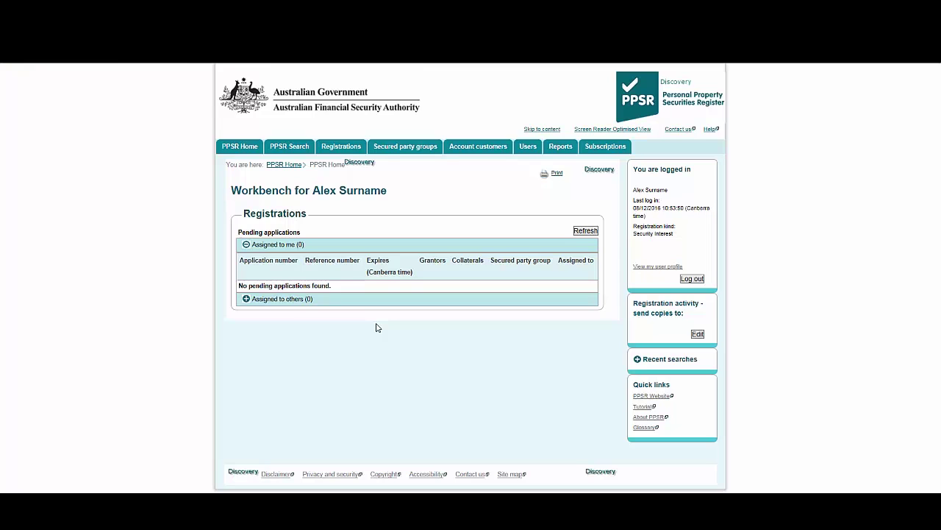
Step: Show the registration tasks list and bring up the Account customers dropdown menu
{"action": "left_click", "coordinate": [338, 150]}
{"action": "mouse_move", "coordinate": [485, 153]}
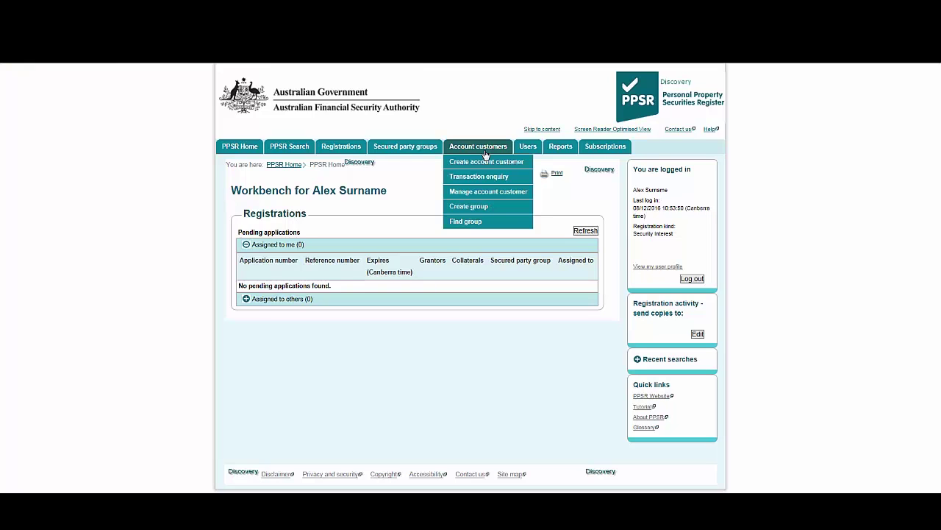
Step: Open Manage account customer and scroll down to the favourites options
{"action": "left_click", "coordinate": [480, 192]}
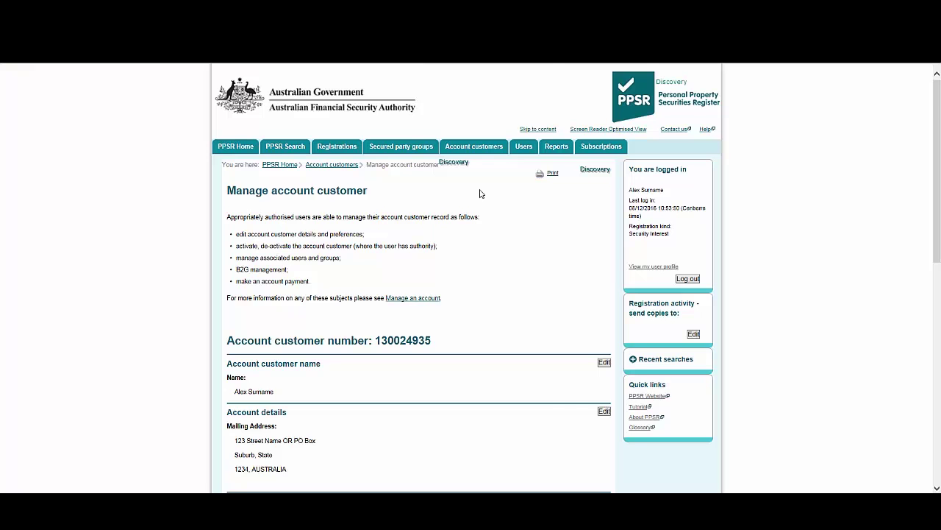
{"action": "scroll", "coordinate": [479, 193], "scroll_direction": "down", "scroll_amount": 5}
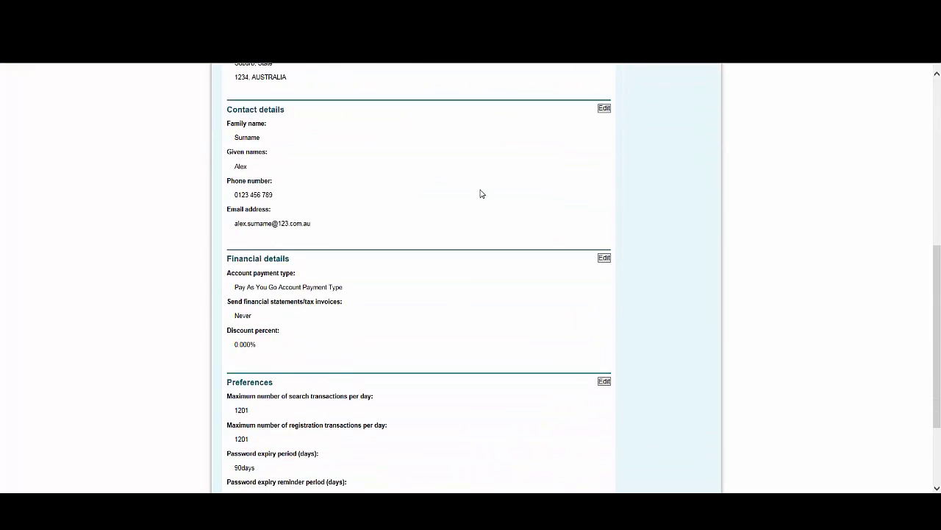
{"action": "scroll", "coordinate": [479, 193], "scroll_direction": "down", "scroll_amount": 2}
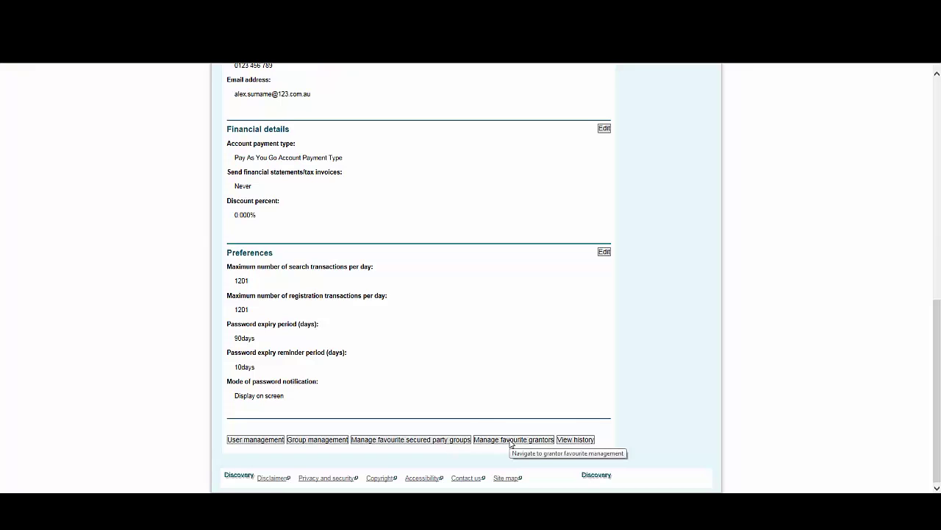
Step: Start a new individual favourite grantor with given and family names 'Name of Customer or Buyer'
{"action": "left_click", "coordinate": [511, 440]}
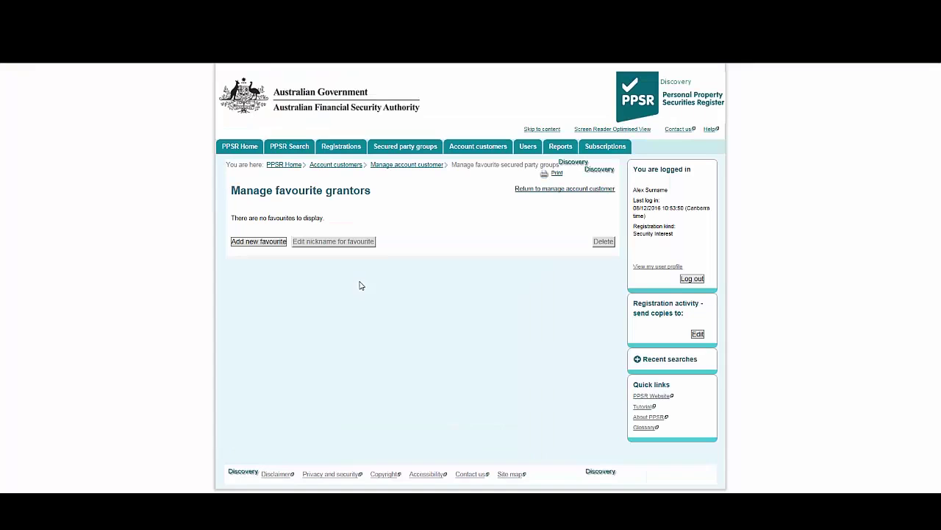
{"action": "left_click", "coordinate": [258, 234]}
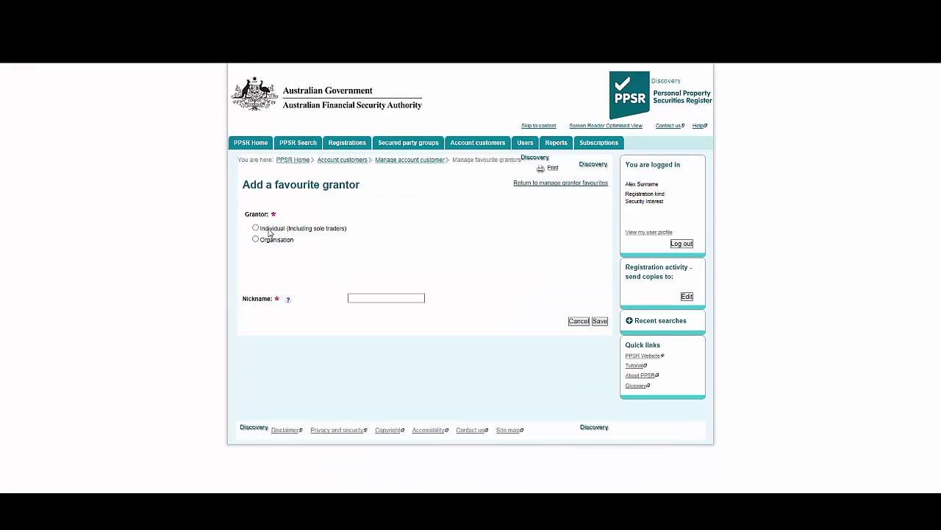
{"action": "left_click", "coordinate": [269, 232]}
{"action": "type", "text": "Na"}
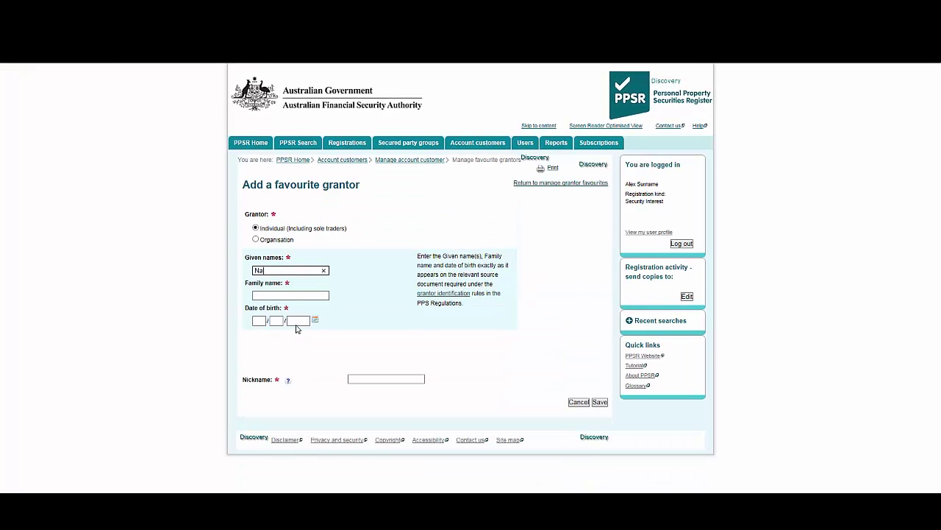
{"action": "type", "text": "me of Customer or Buyer"}
{"action": "key", "text": "Tab"}
{"action": "type", "text": "Name of Customer or "}
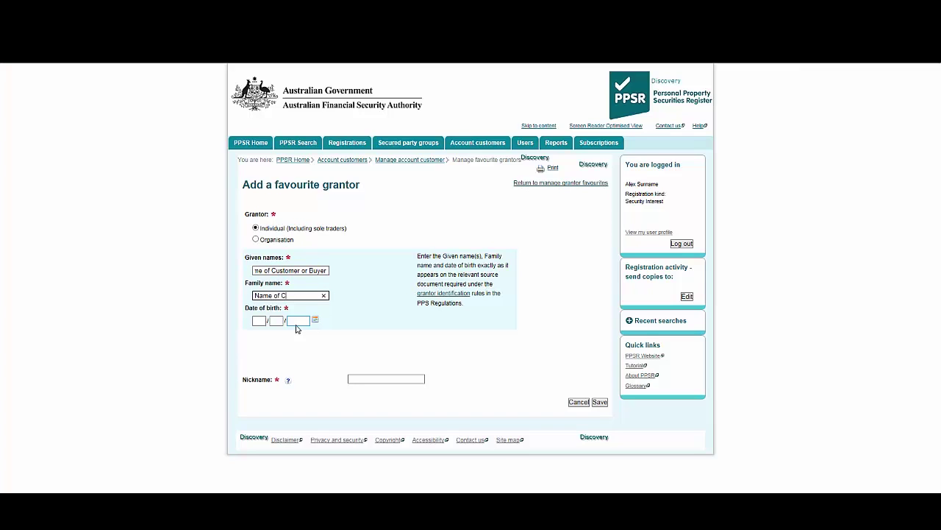
{"action": "type", "text": "Buyer"}
Step: Enter date of birth 10/10/1960 and nickname 'Name of Customer or Buyer', then save
{"action": "key", "text": "Tab"}
{"action": "type", "text": "10"}
{"action": "key", "text": "Tab"}
{"action": "type", "text": "10"}
{"action": "key", "text": "Tab"}
{"action": "type", "text": "1960"}
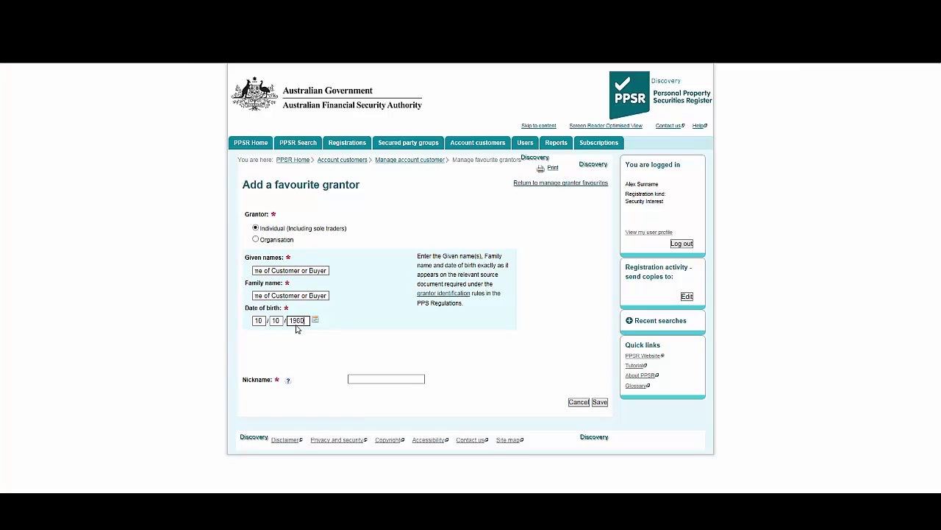
{"action": "left_click", "coordinate": [363, 381]}
{"action": "type", "text": "Name of Custom"}
{"action": "type", "text": "er or Buyer"}
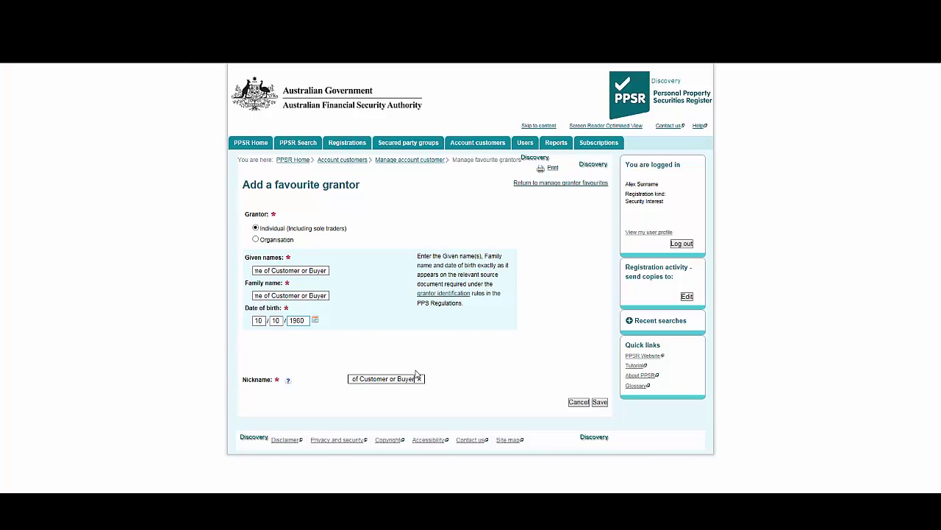
{"action": "left_click", "coordinate": [601, 403]}
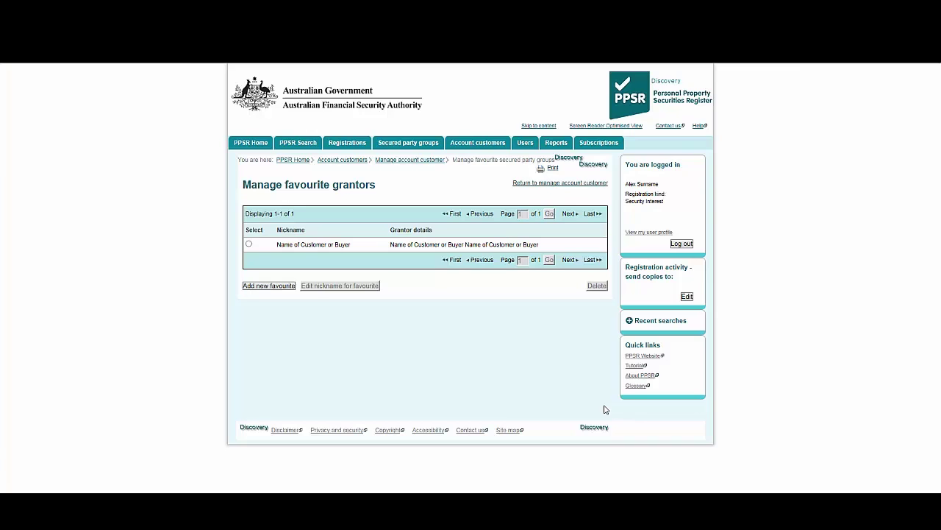
Step: Add a new organisation grantor with no ARSN and verify its ACN 123456789
{"action": "left_click", "coordinate": [286, 287]}
{"action": "left_click", "coordinate": [276, 243]}
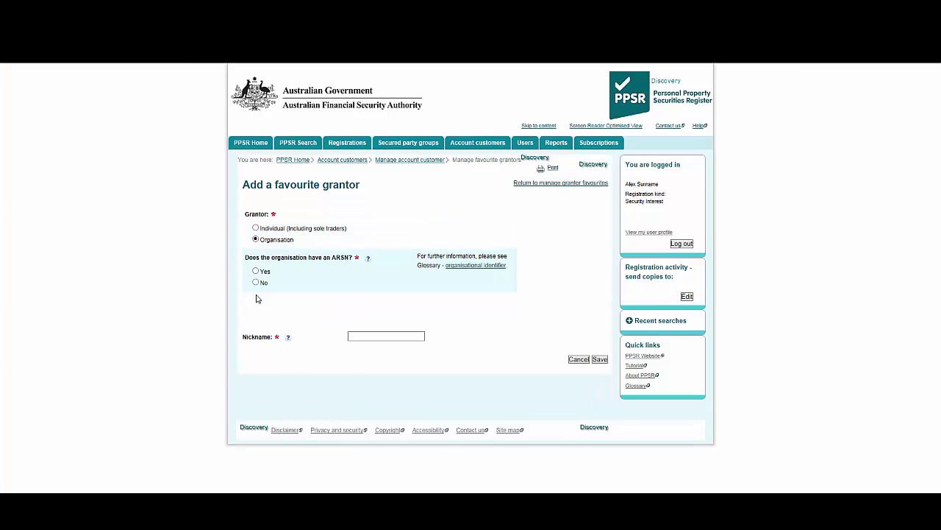
{"action": "left_click", "coordinate": [254, 283]}
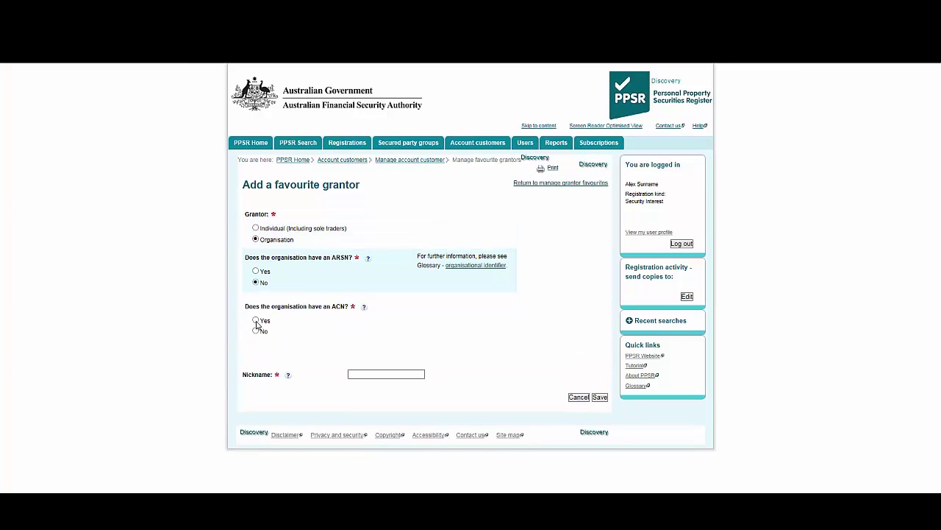
{"action": "left_click", "coordinate": [256, 321]}
{"action": "left_click", "coordinate": [272, 402]}
{"action": "type", "text": "123456789"}
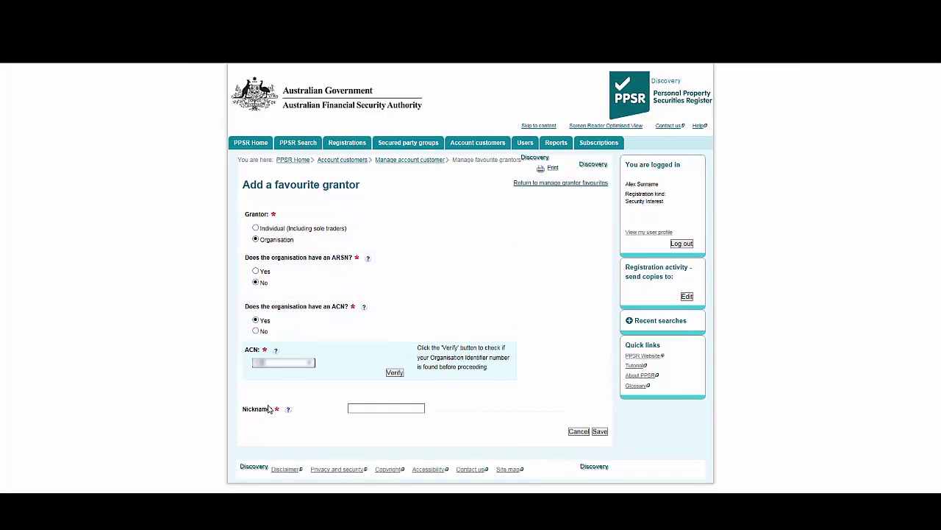
{"action": "left_click", "coordinate": [396, 373]}
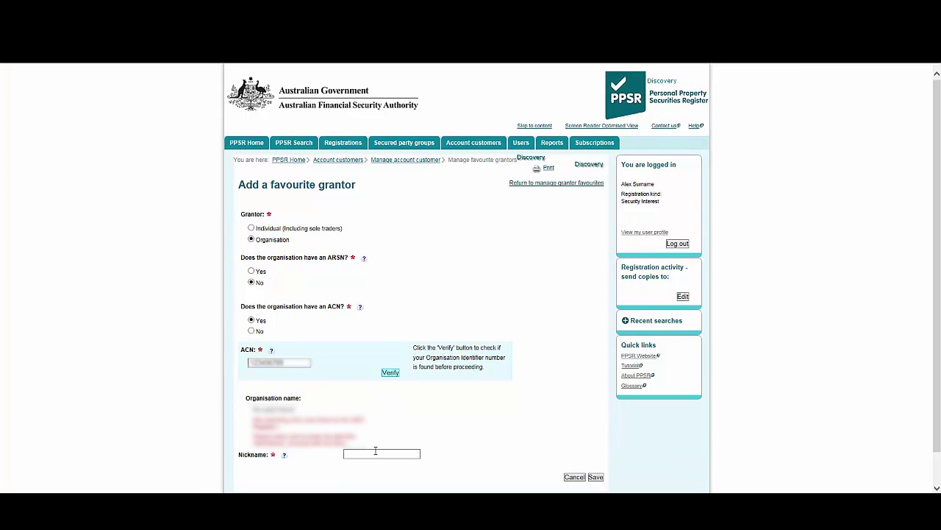
Step: Nickname the organisation 'Name of Customer or Buyer Organisation' and save it
{"action": "left_click", "coordinate": [375, 453]}
{"action": "type", "text": "Name of Cu"}
{"action": "type", "text": "stomer or Buy"}
{"action": "type", "text": "er"}
{"action": "type", "text": " Organisation"}
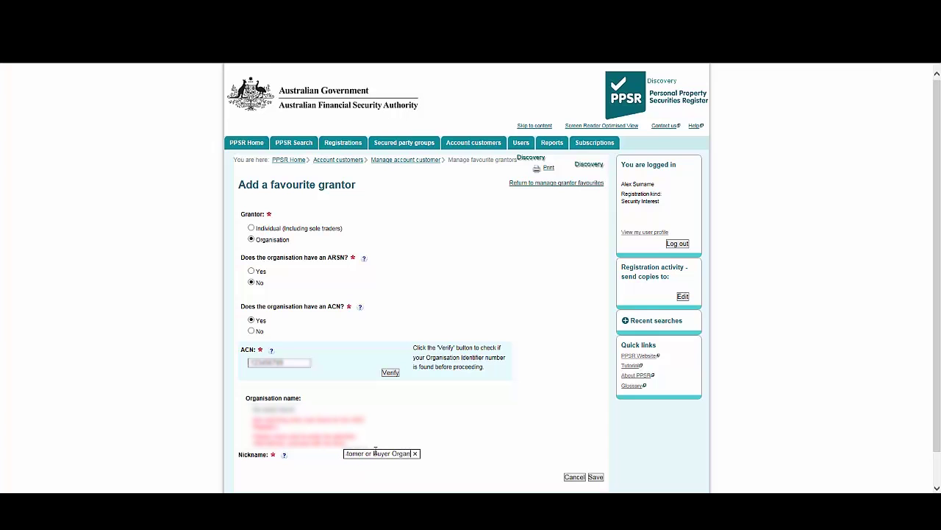
{"action": "left_click", "coordinate": [595, 477]}
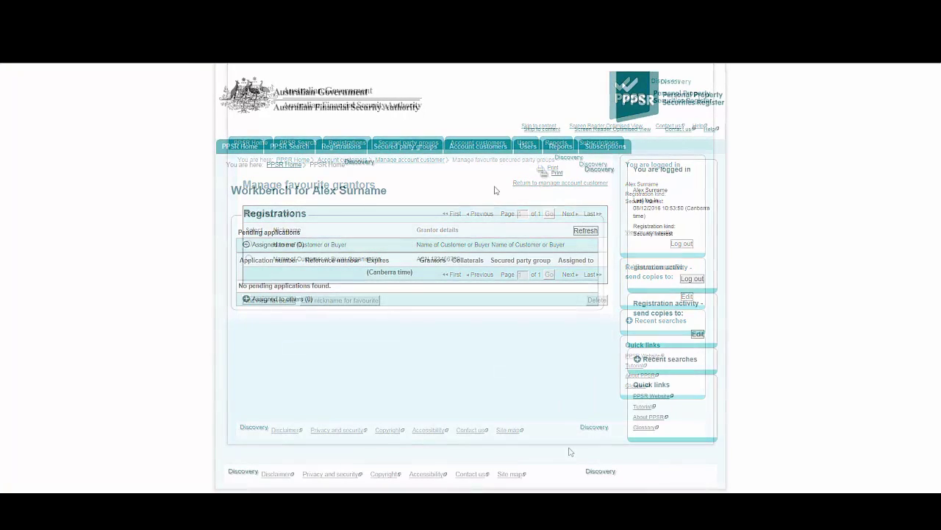
Step: Go from Manage account customer to the Manage favourite secured party groups page
{"action": "mouse_move", "coordinate": [485, 155]}
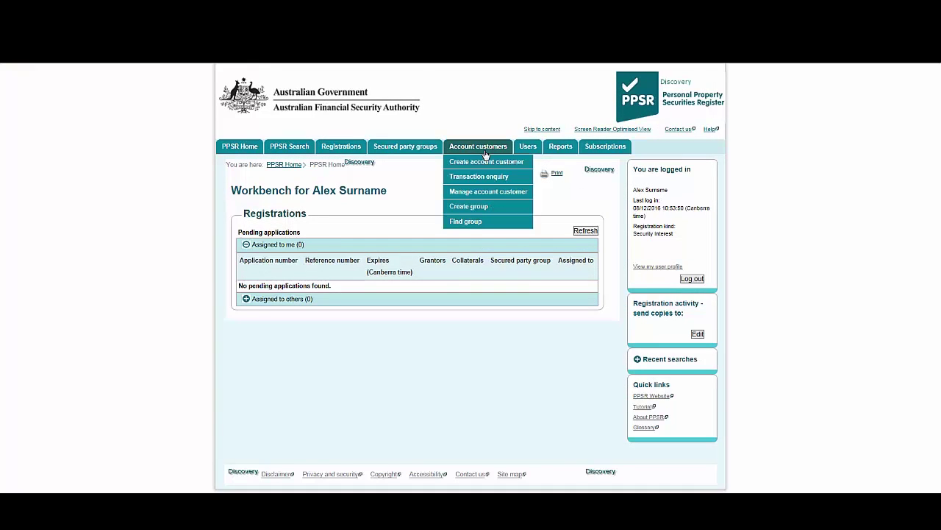
{"action": "left_click", "coordinate": [479, 193]}
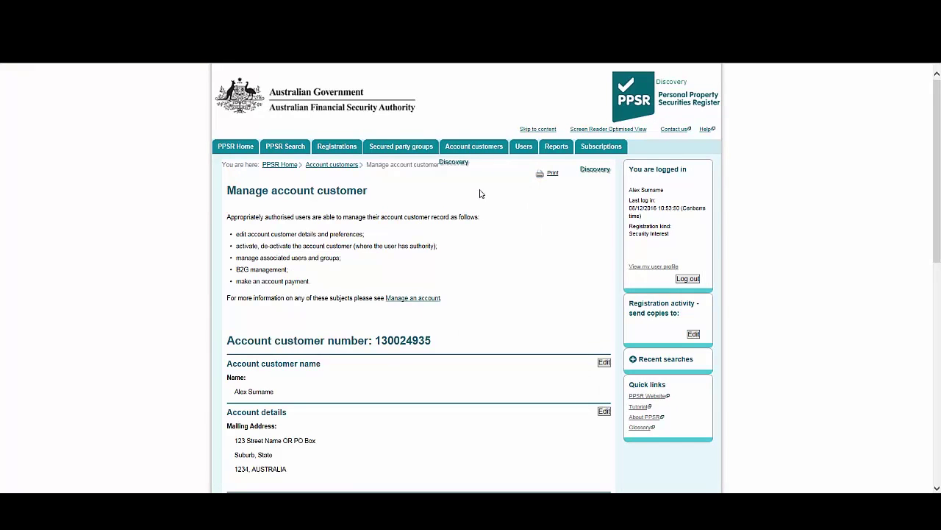
{"action": "scroll", "coordinate": [508, 346], "scroll_direction": "down", "scroll_amount": 10}
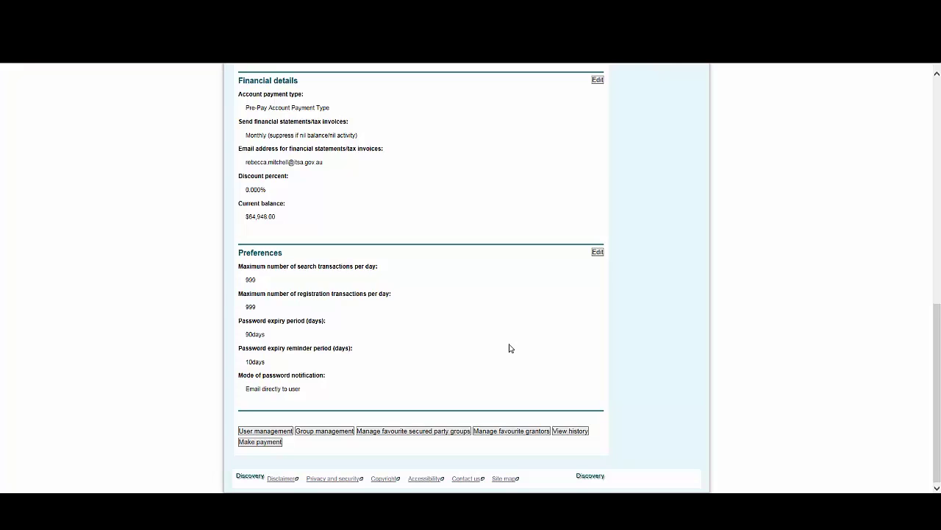
{"action": "left_click", "coordinate": [437, 431]}
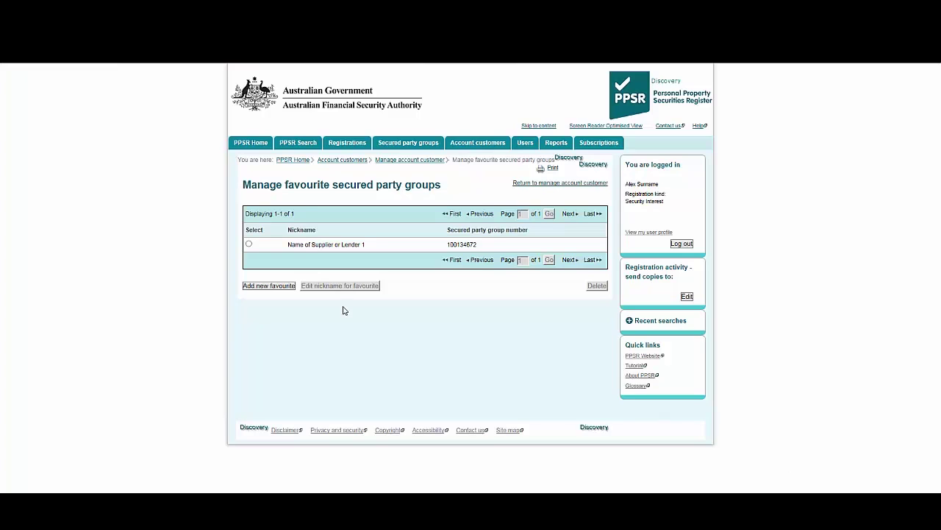
{"action": "left_click", "coordinate": [283, 289]}
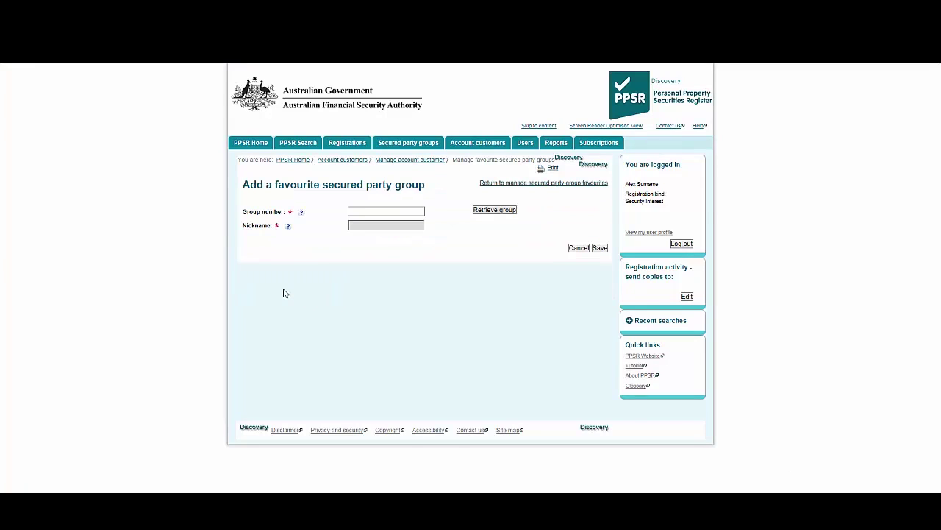
{"action": "left_click", "coordinate": [357, 211]}
{"action": "left_click", "coordinate": [475, 212]}
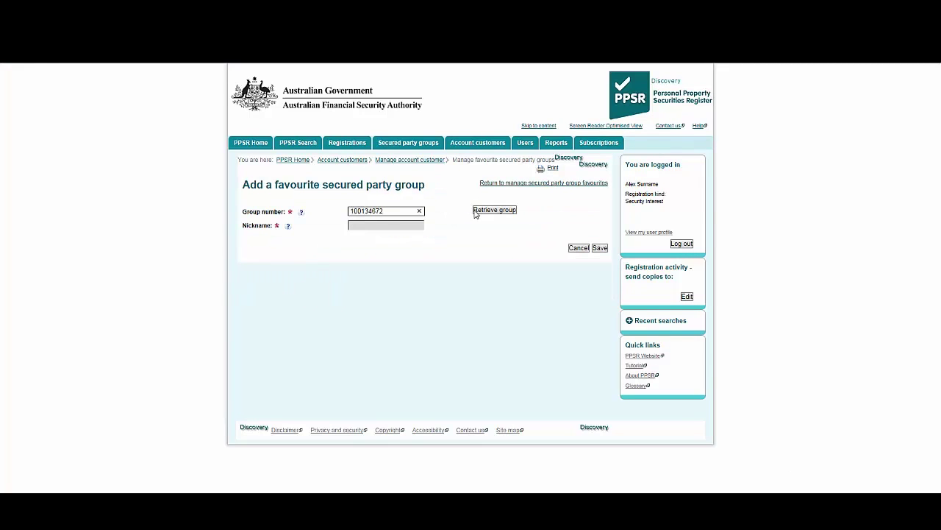
{"action": "left_click", "coordinate": [475, 212]}
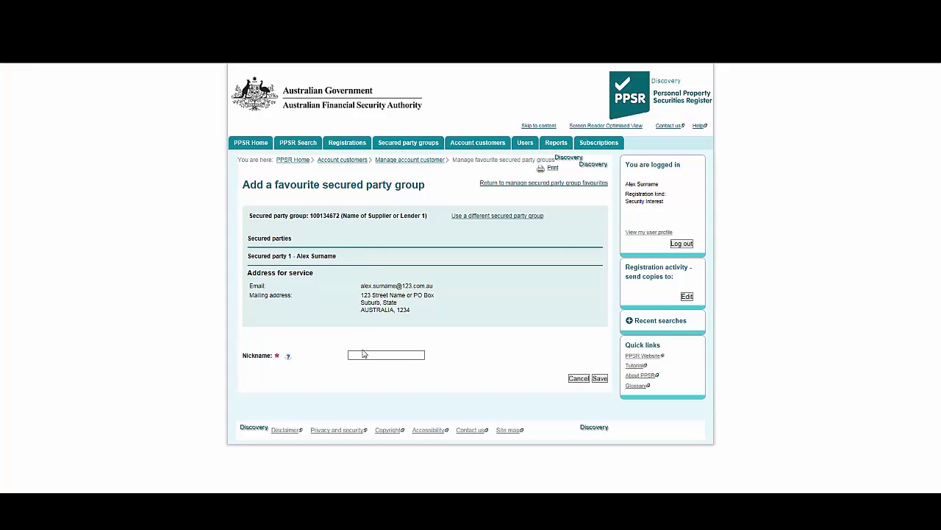
{"action": "left_click", "coordinate": [363, 355]}
{"action": "type", "text": "Name o"}
{"action": "type", "text": "f Supp"}
{"action": "type", "text": "lier or Lender"}
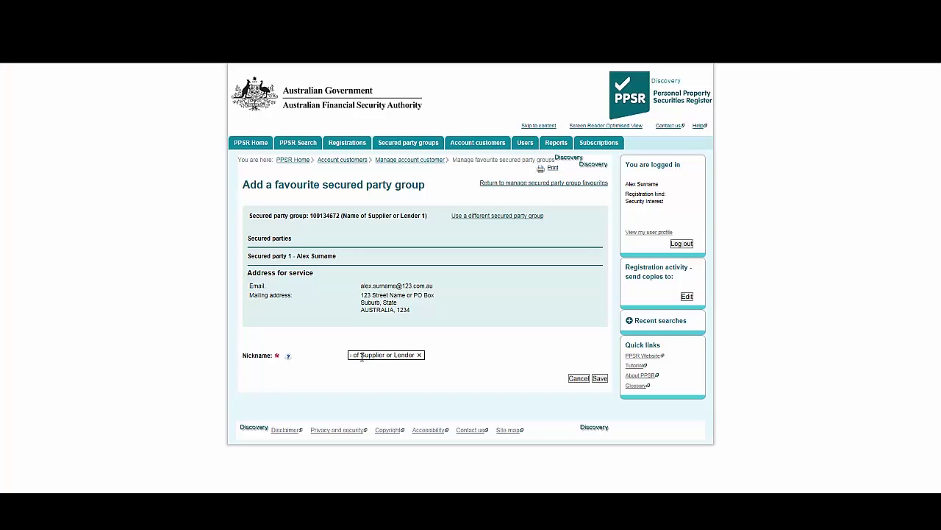
{"action": "left_click", "coordinate": [600, 379]}
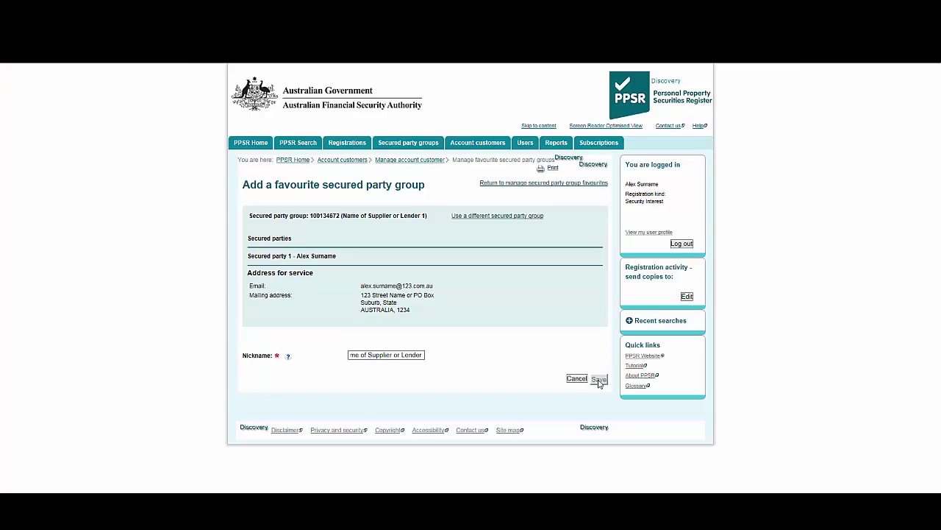